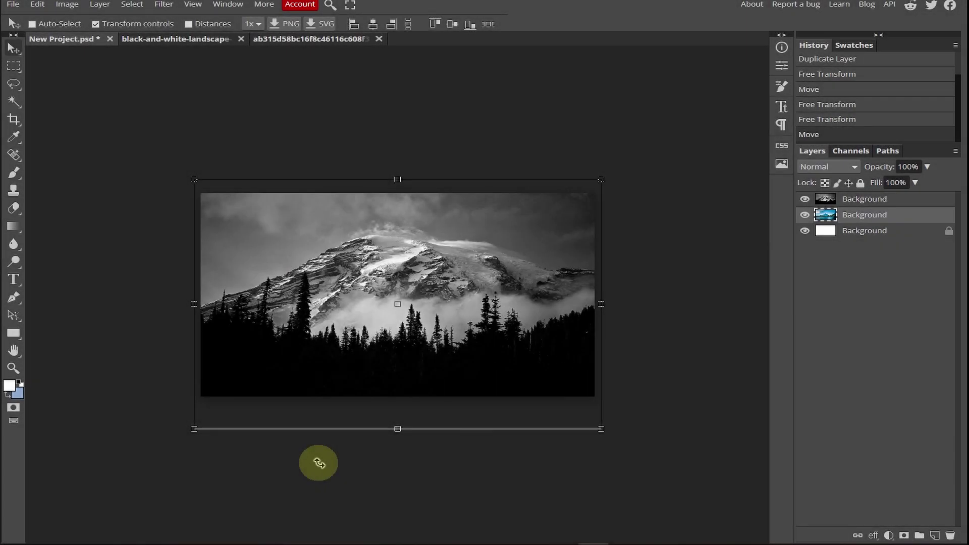
# Step: Switch to the Eraser with the hard round 24 px preset resized to 50 px
pyautogui.click(12, 208)
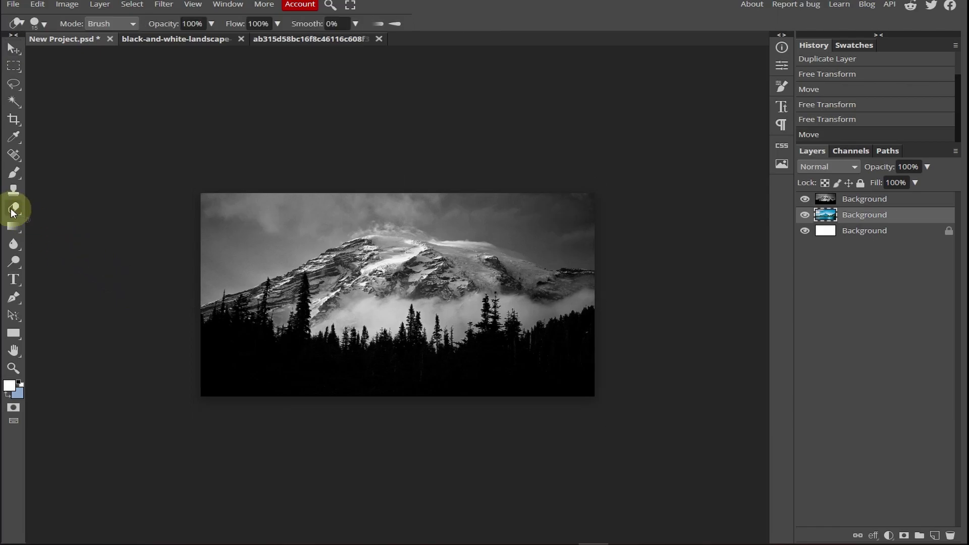
pyautogui.click(45, 23)
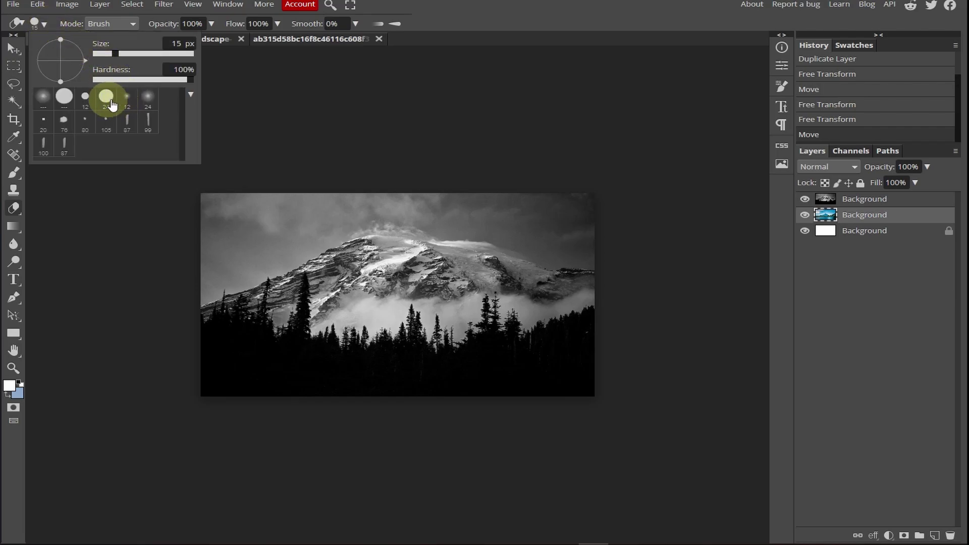
pyautogui.click(108, 100)
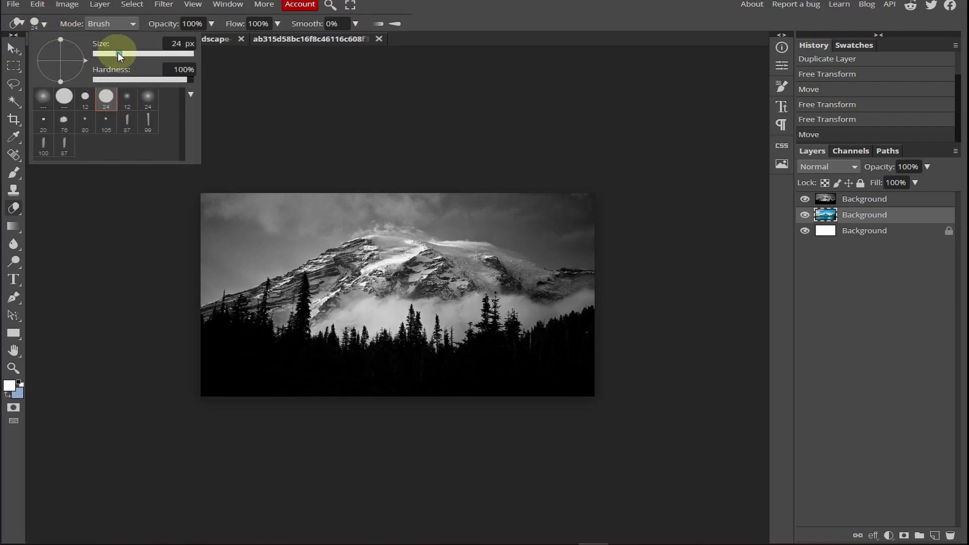
pyautogui.doubleClick(123, 53)
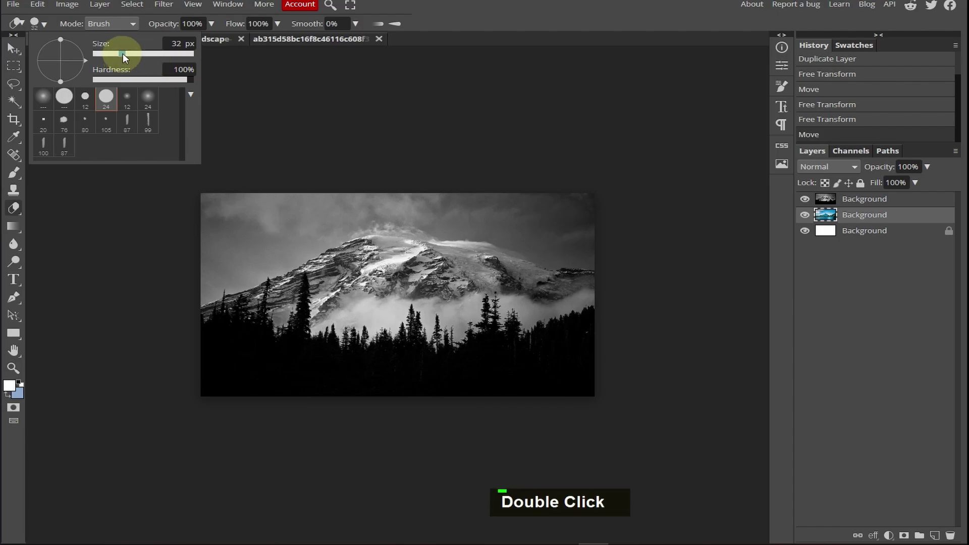
pyautogui.moveTo(122, 53); pyautogui.dragTo(129, 53)
pyautogui.doubleClick(174, 44)
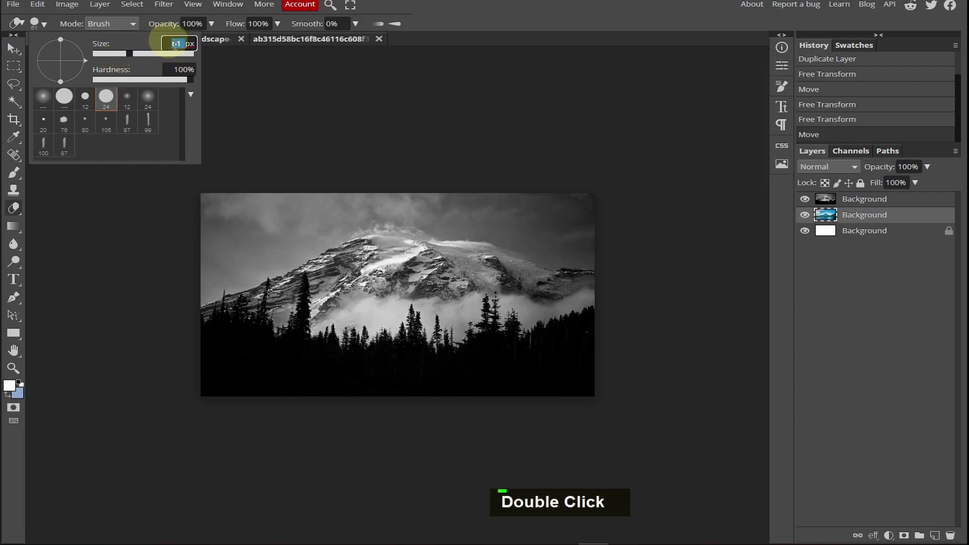
pyautogui.write('50')
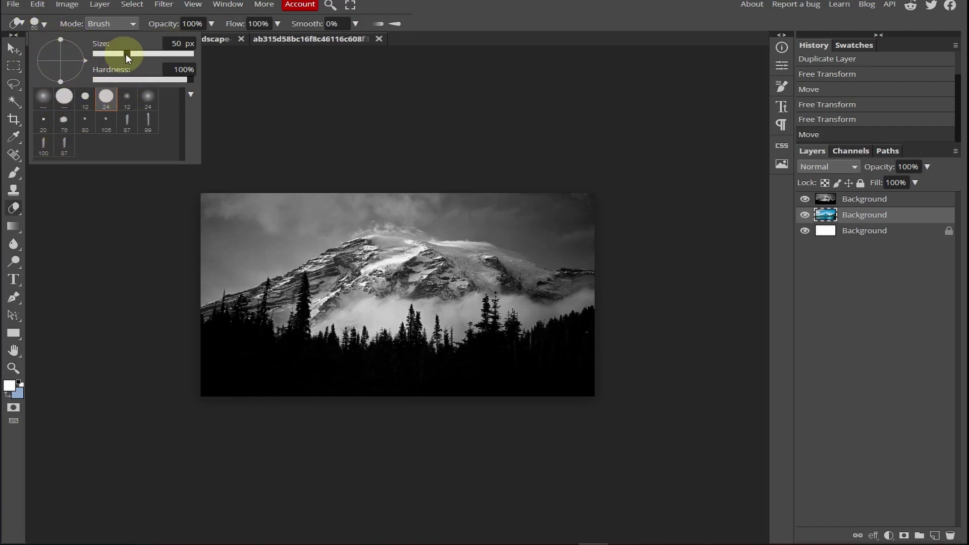
pyautogui.click(35, 22)
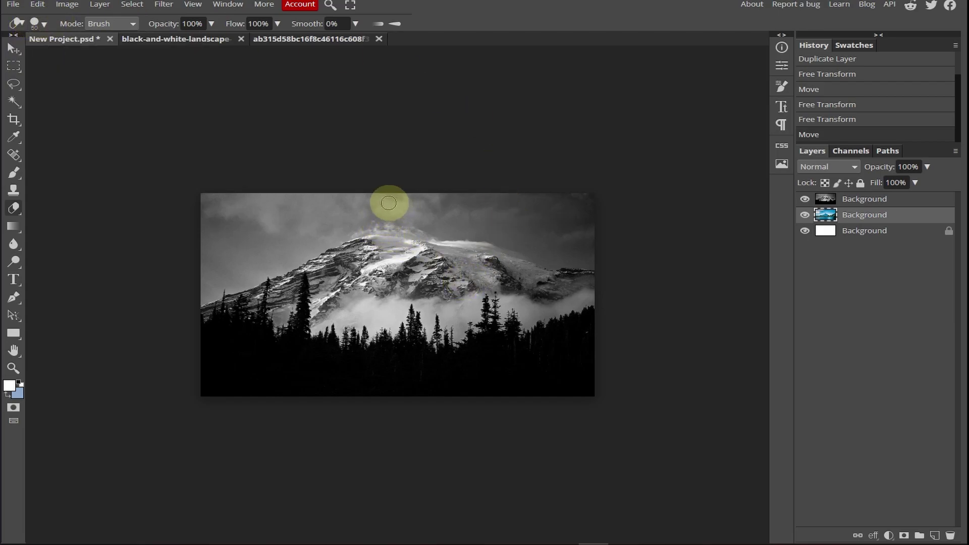
# Step: Undo a stray eraser dab and select the top black-and-white layer
pyautogui.click(388, 203)
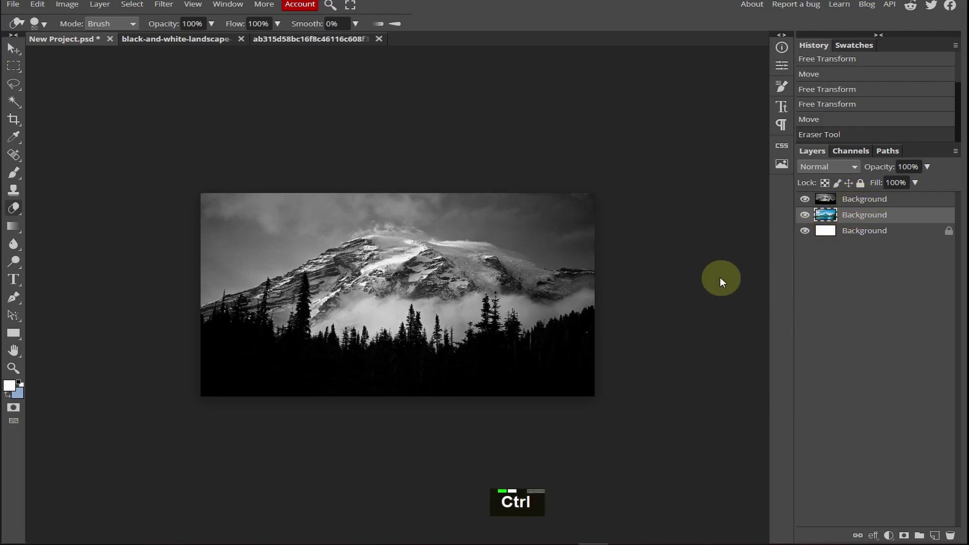
pyautogui.hotkey('ctrl', 'z')
pyautogui.click(863, 198)
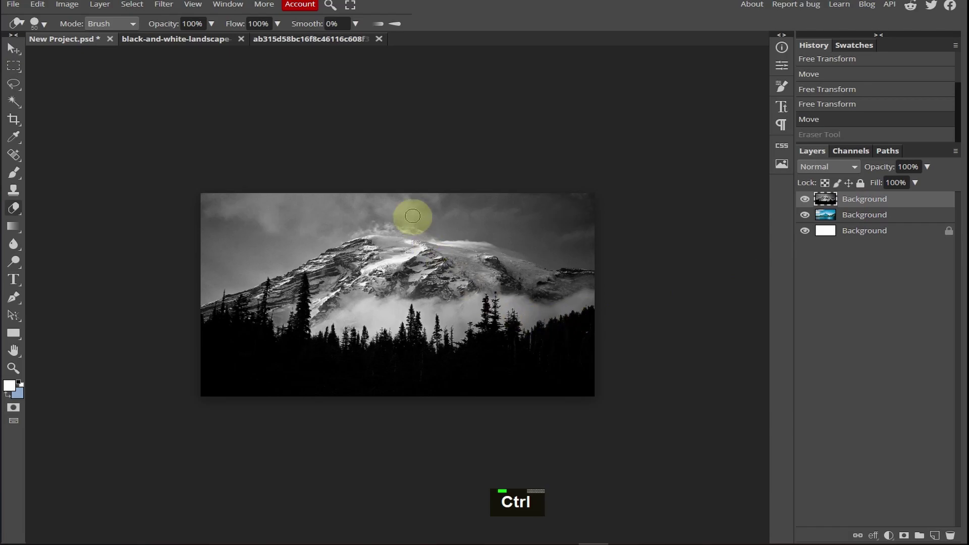
# Step: Erase a straight vertical strip from above the peak down to the trees, then start another at upper left
pyautogui.click(390, 208)
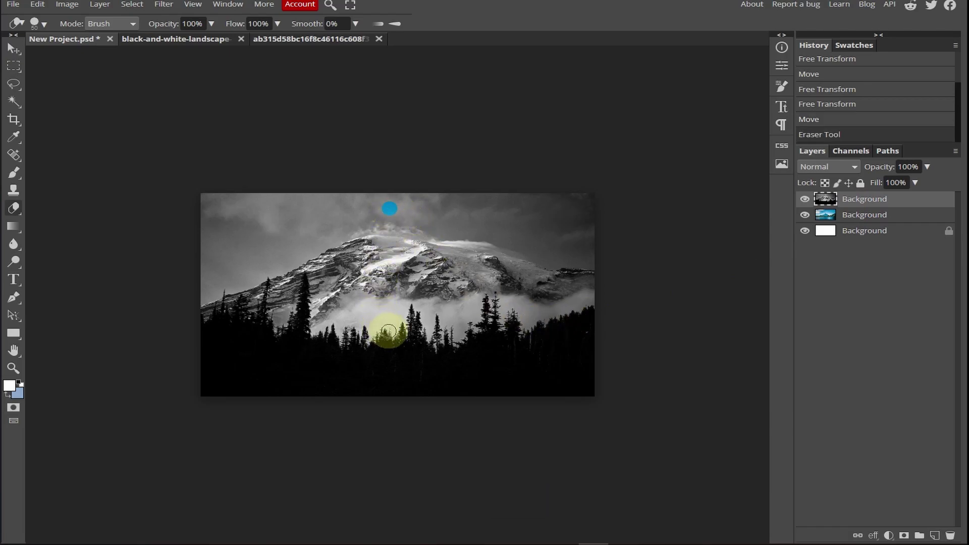
pyautogui.press('shift')
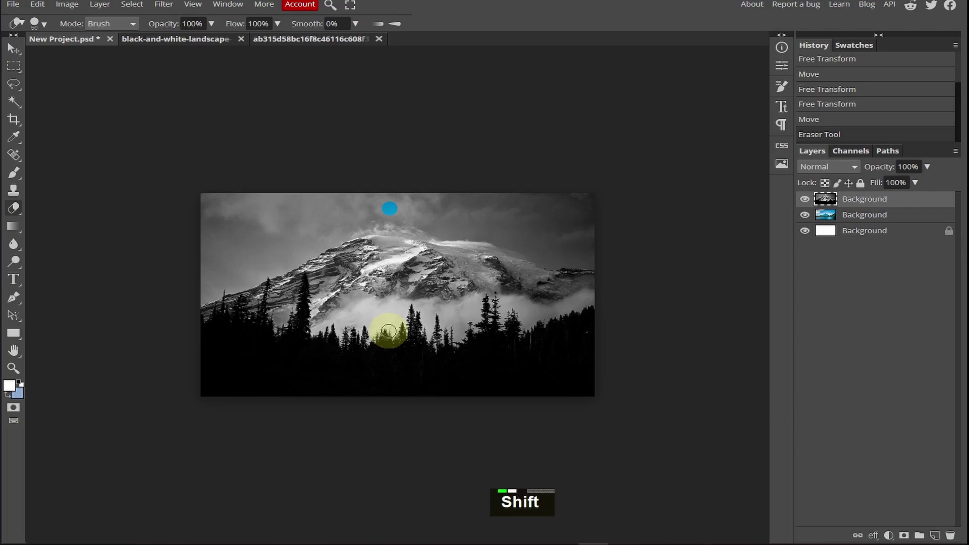
pyautogui.keyDown('shift'); pyautogui.click(389, 331); pyautogui.keyUp('shift')
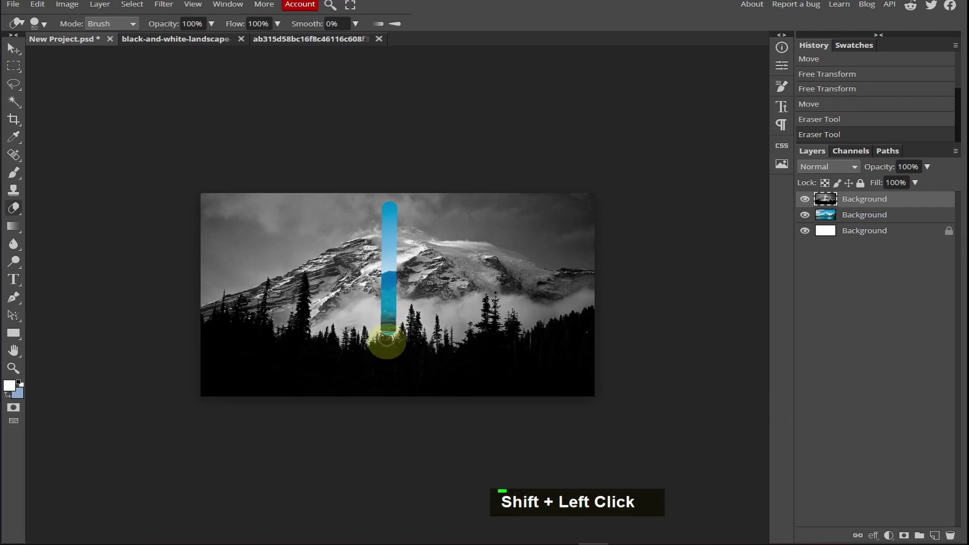
pyautogui.click(262, 268)
# Step: Finish a horizontal erase stroke, then set up the Hard Mechanical 24 px brush at 60 px
pyautogui.keyDown('shift'); pyautogui.click(494, 271); pyautogui.keyUp('shift')
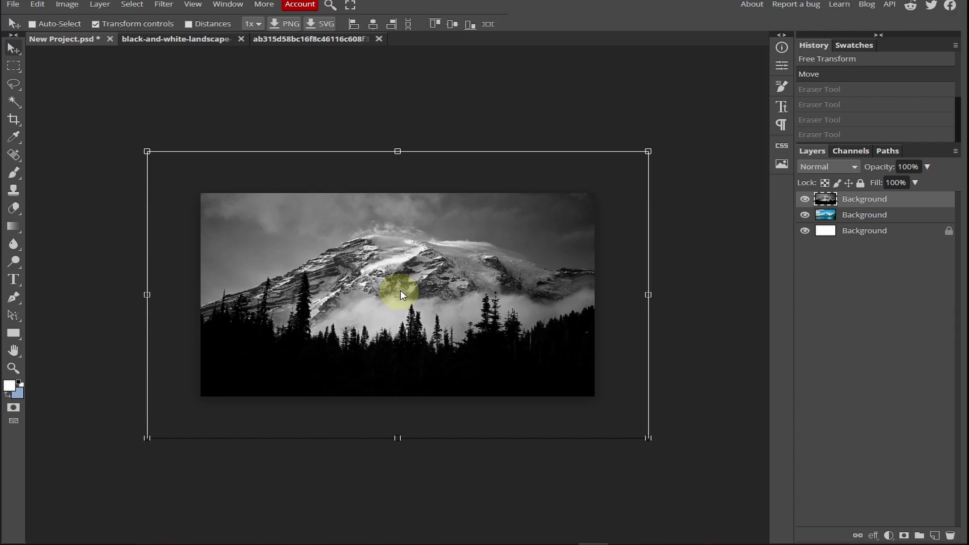
pyautogui.click(10, 174)
pyautogui.click(49, 24)
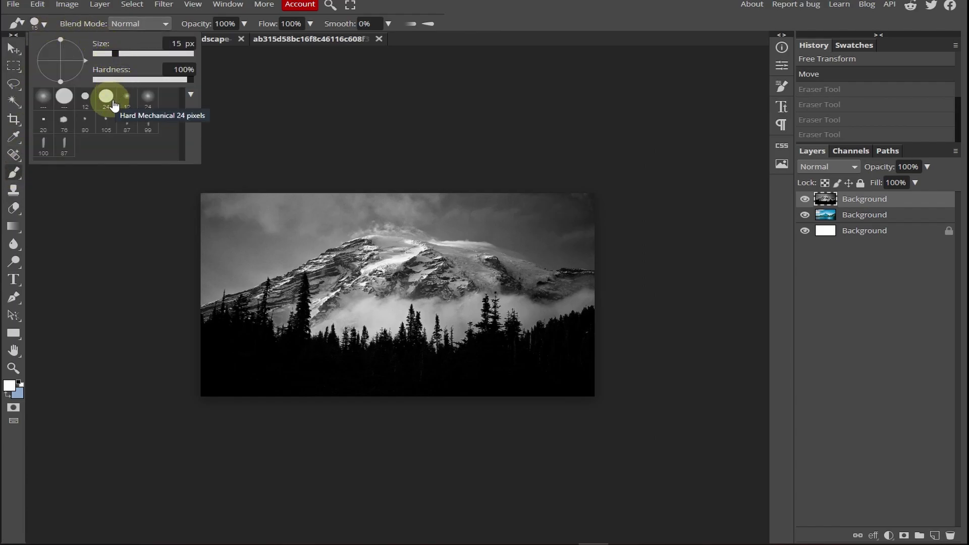
pyautogui.click(107, 98)
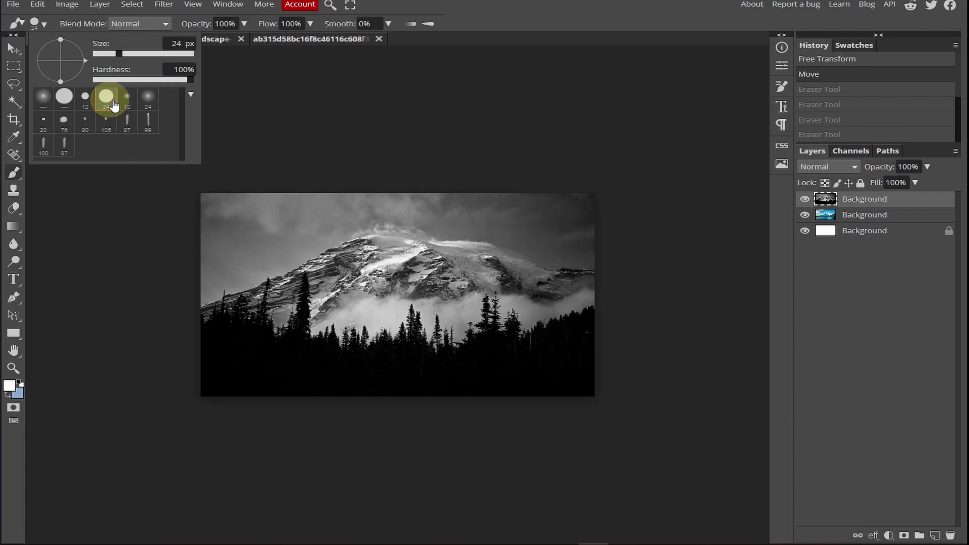
pyautogui.doubleClick(174, 46)
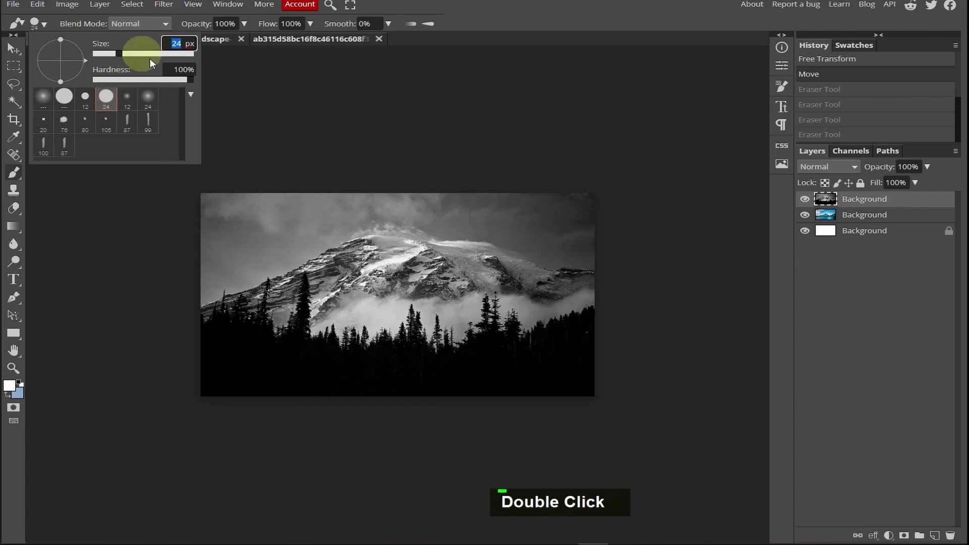
pyautogui.write('60')
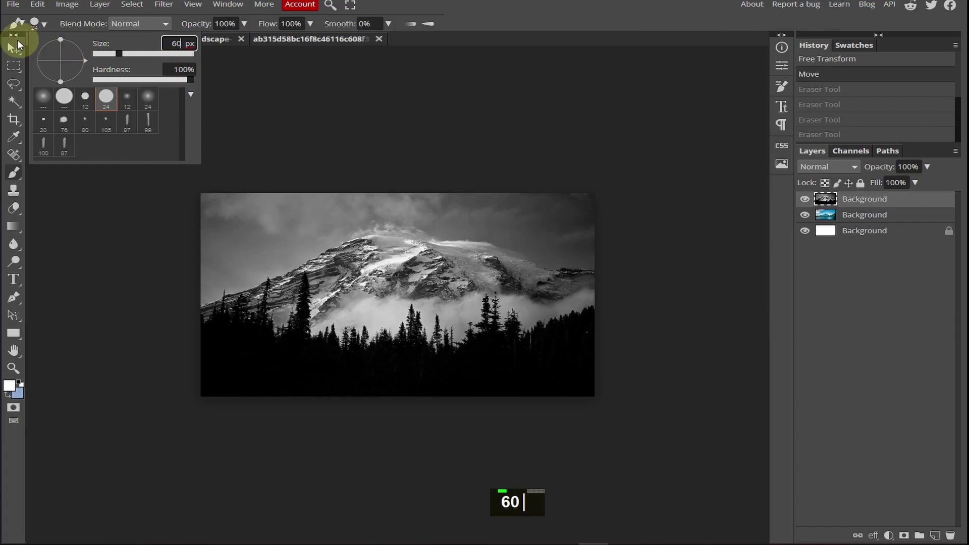
pyautogui.click(39, 28)
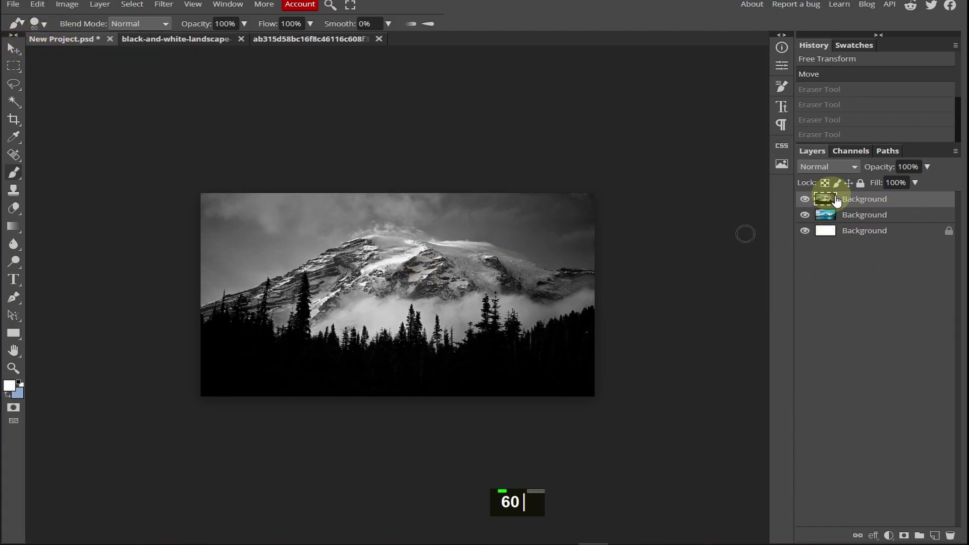
# Step: Add a layer mask to the top black-and-white layer and set the foreground colour to black
pyautogui.click(904, 535)
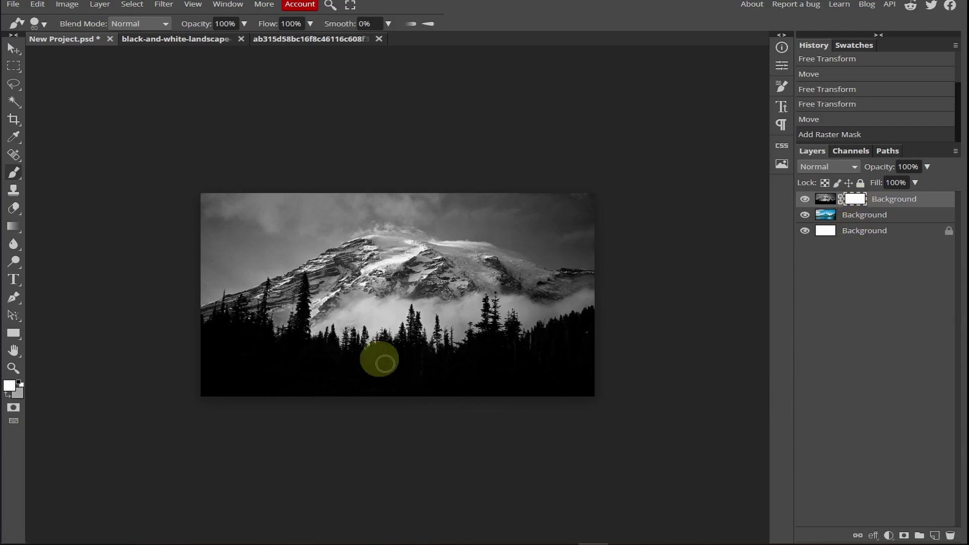
pyautogui.click(12, 388)
pyautogui.moveTo(150, 122); pyautogui.dragTo(242, 267)
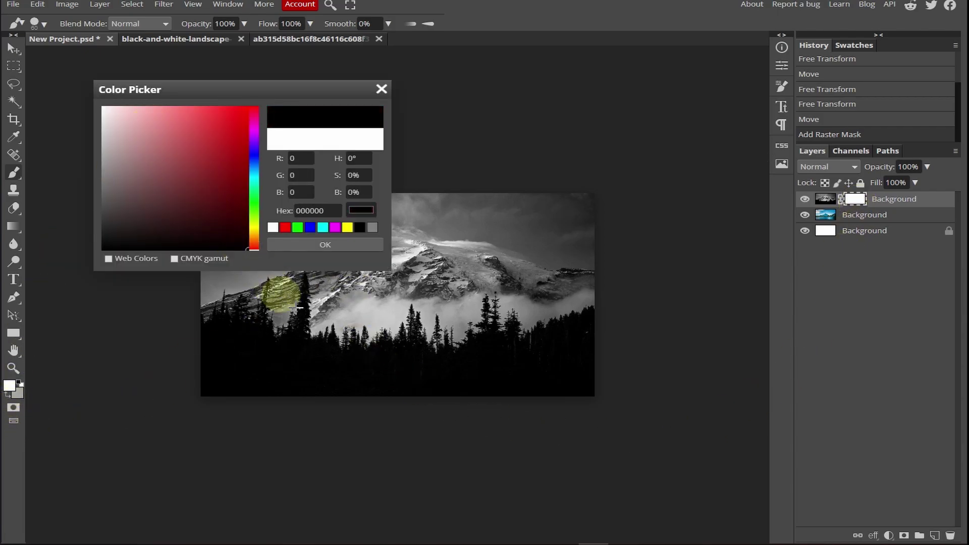
pyautogui.click(313, 247)
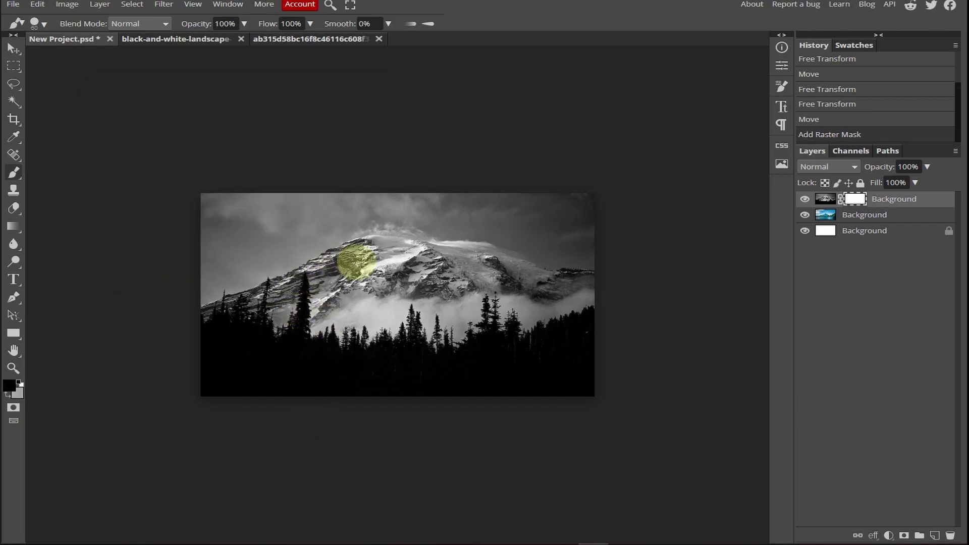
# Step: Paint straight mask strips: vertical and horizontal across the peak, right-side vertical, bottom horizontal
pyautogui.click(395, 207)
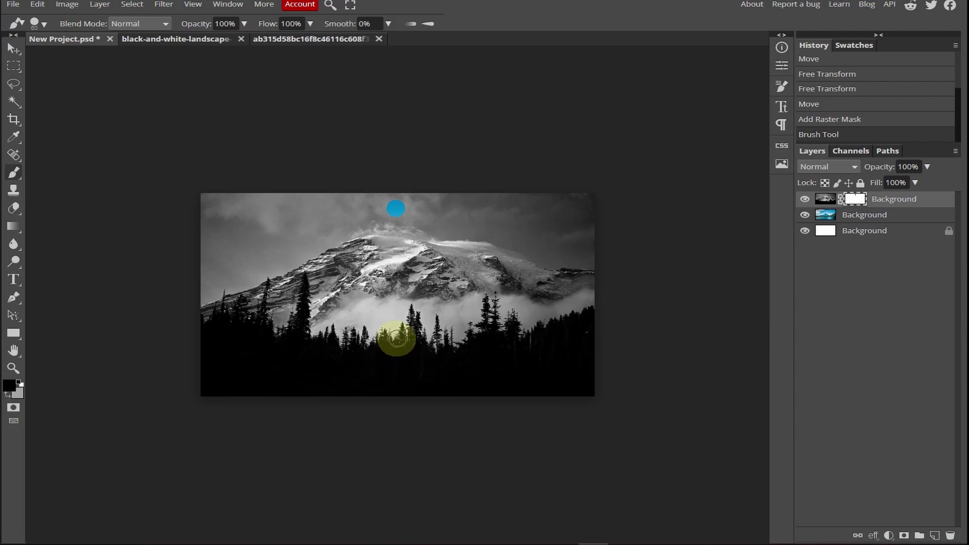
pyautogui.press('shift')
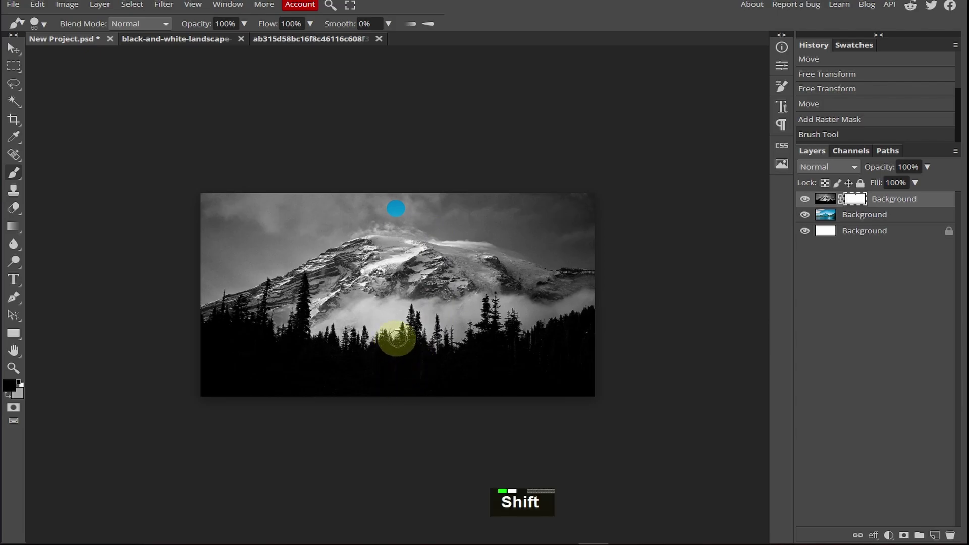
pyautogui.keyDown('shift'); pyautogui.click(397, 338); pyautogui.keyUp('shift')
pyautogui.click(265, 260)
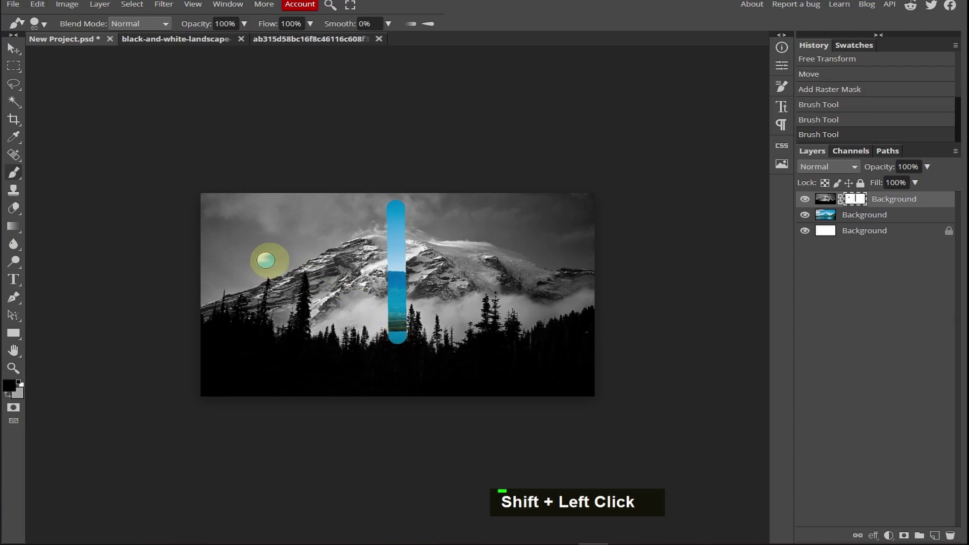
pyautogui.keyDown('shift'); pyautogui.click(494, 259); pyautogui.keyUp('shift')
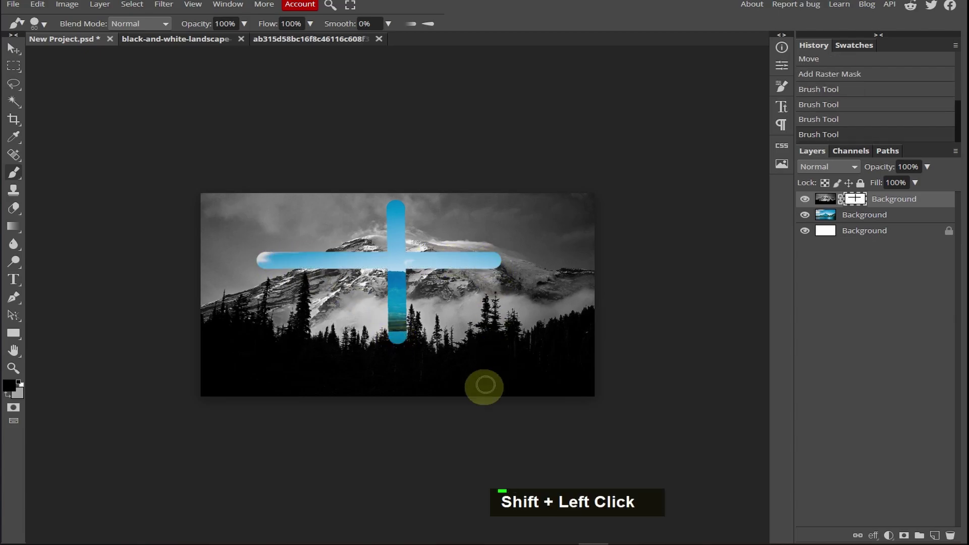
pyautogui.click(537, 296)
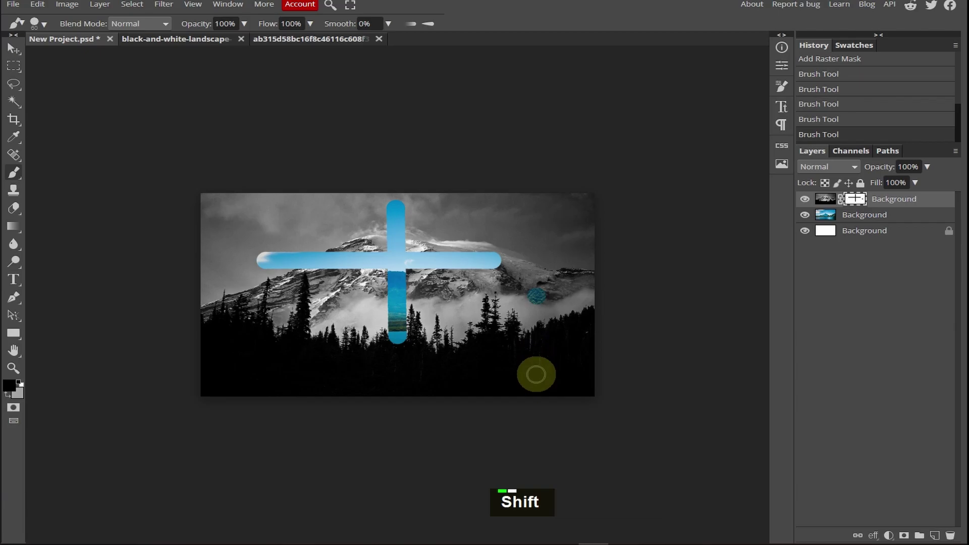
pyautogui.keyDown('shift'); pyautogui.click(536, 374); pyautogui.keyUp('shift')
pyautogui.click(242, 369)
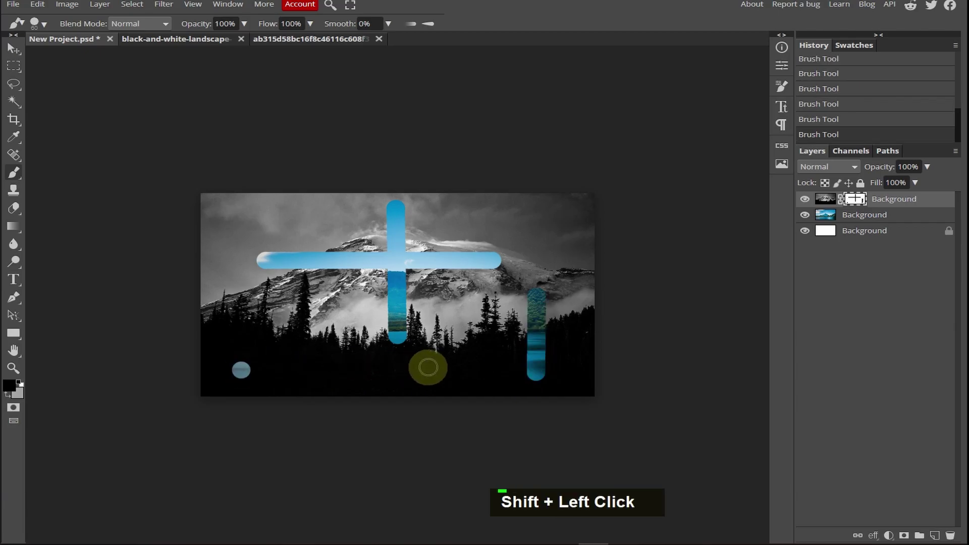
pyautogui.keyDown('shift'); pyautogui.click(426, 368); pyautogui.keyUp('shift')
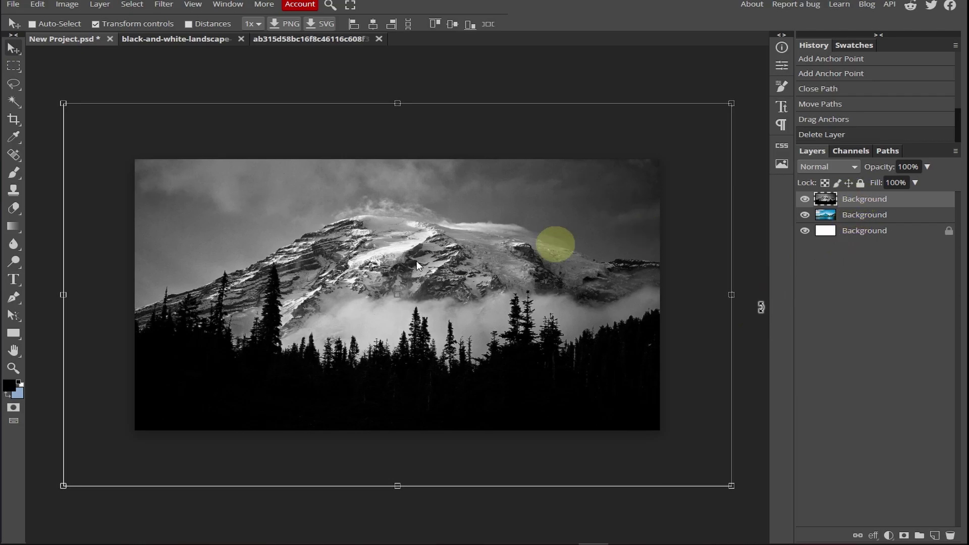
# Step: With the Pen tool, place anchors at the peak, straight down at the treeline, and to the right
pyautogui.click(13, 297)
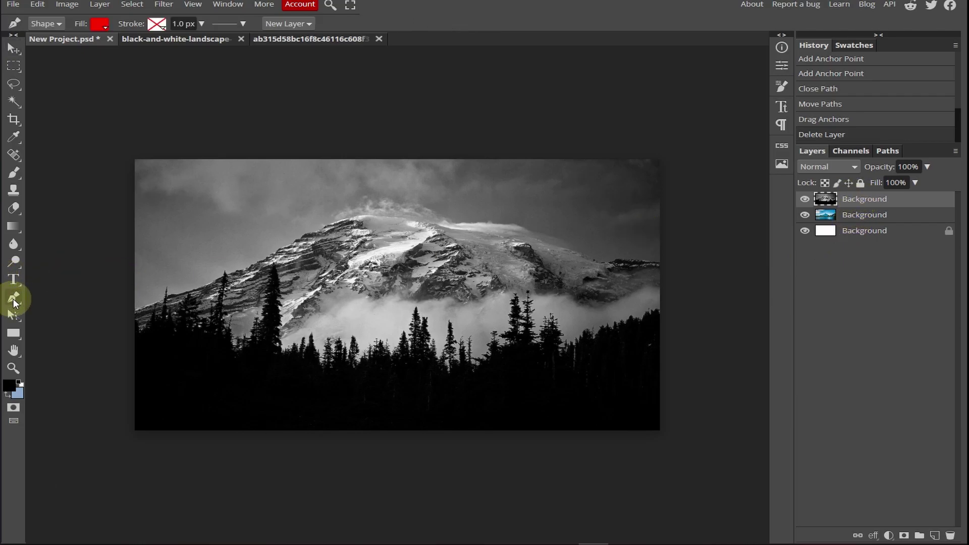
pyautogui.click(340, 216)
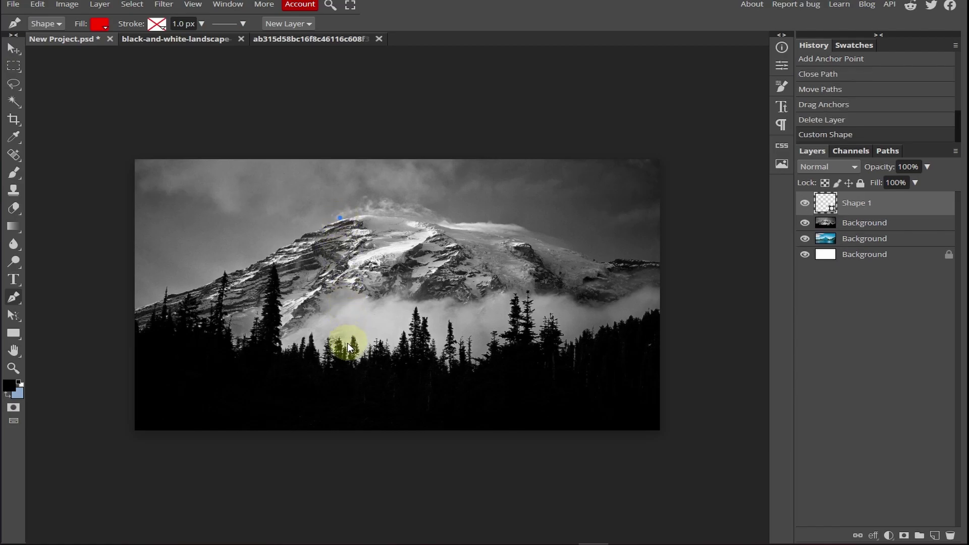
pyautogui.press('shift')
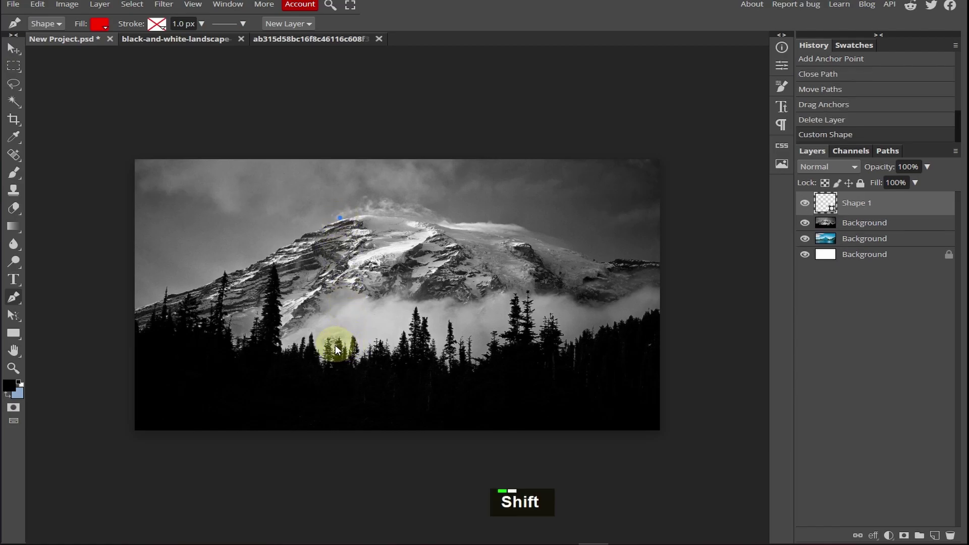
pyautogui.keyDown('shift'); pyautogui.click(335, 345); pyautogui.keyUp('shift')
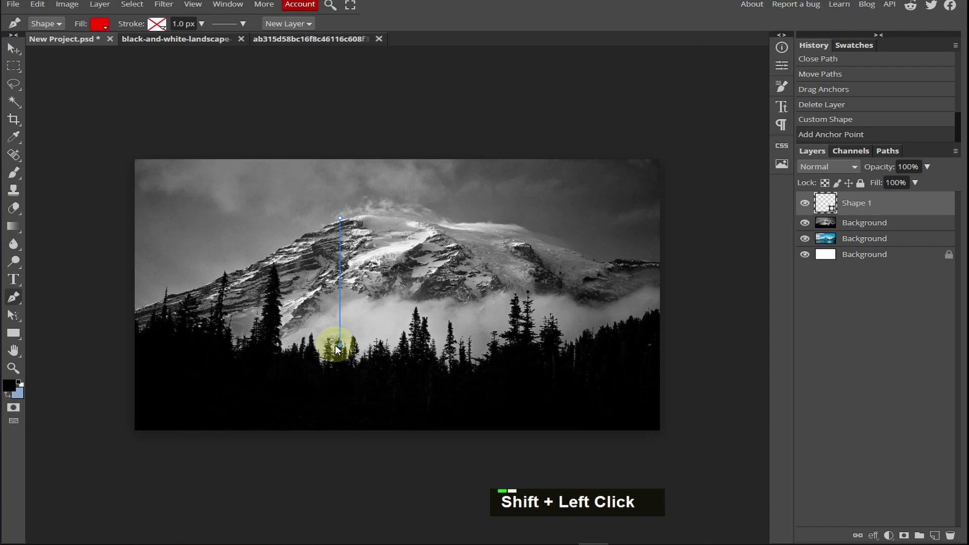
pyautogui.press('shift')
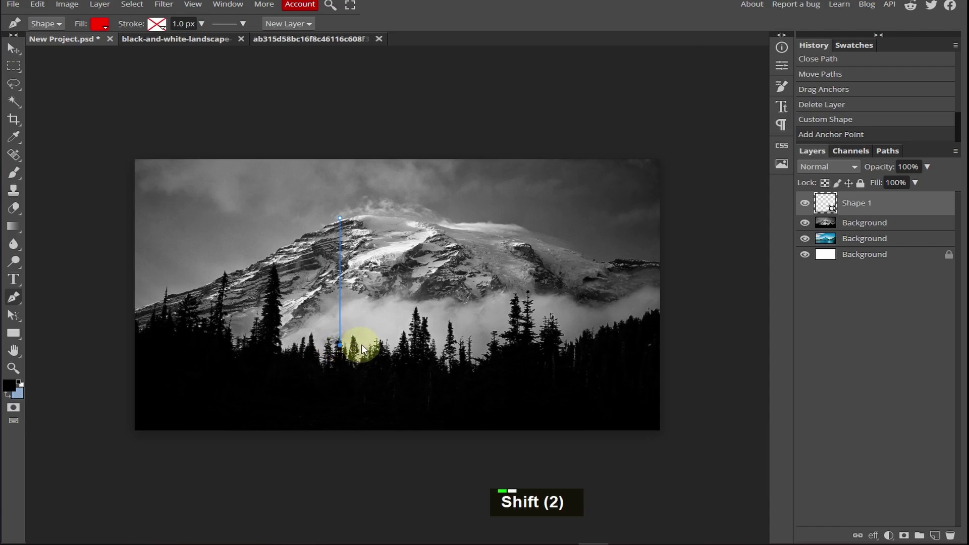
pyautogui.keyDown('shift'); pyautogui.click(362, 345); pyautogui.keyUp('shift')
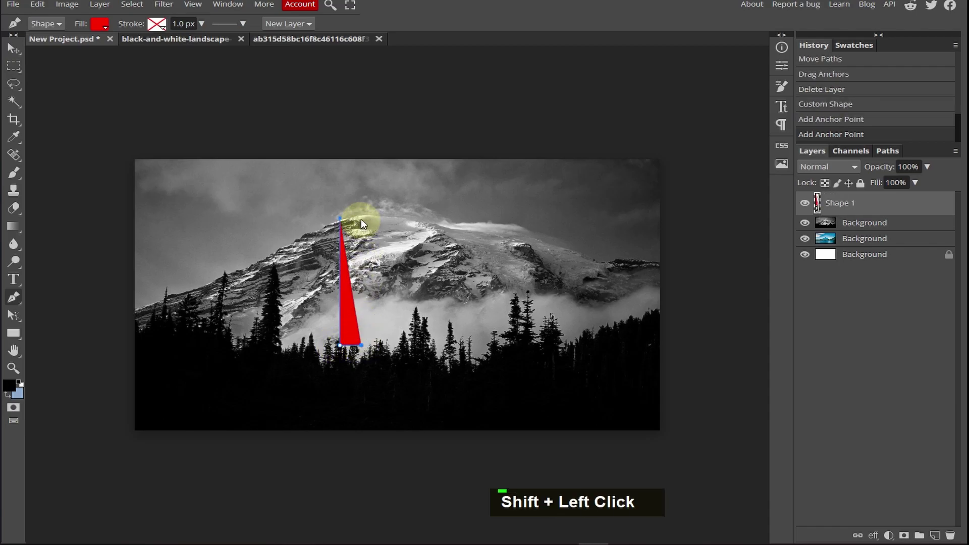
# Step: Add a fourth anchor near the peak and close the path into a red-filled bar
pyautogui.scroll(3, 343, 216)
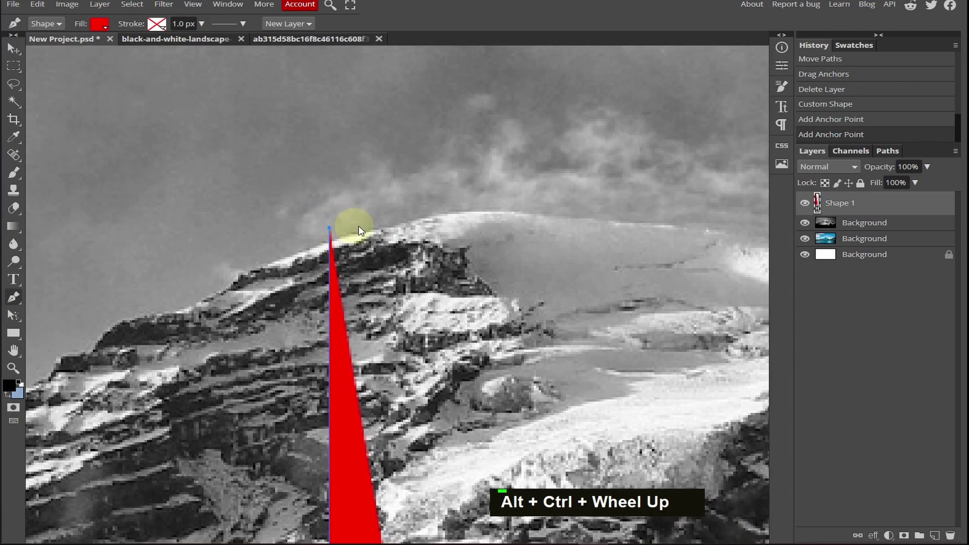
pyautogui.press('shift')
pyautogui.keyDown('shift'); pyautogui.click(414, 227); pyautogui.keyUp('shift')
pyautogui.scroll(-2, 413, 228)
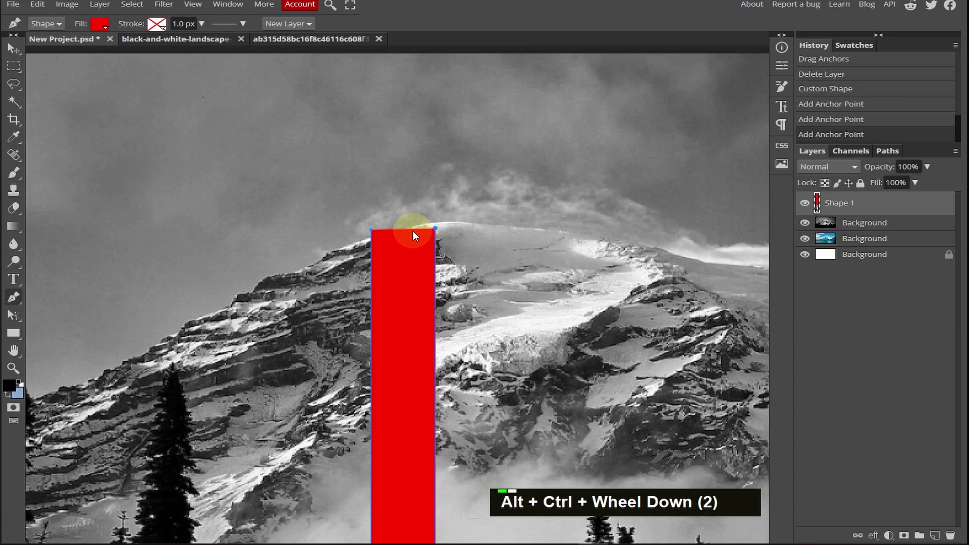
pyautogui.scroll(1, 317, 226)
pyautogui.scroll(3, 348, 216)
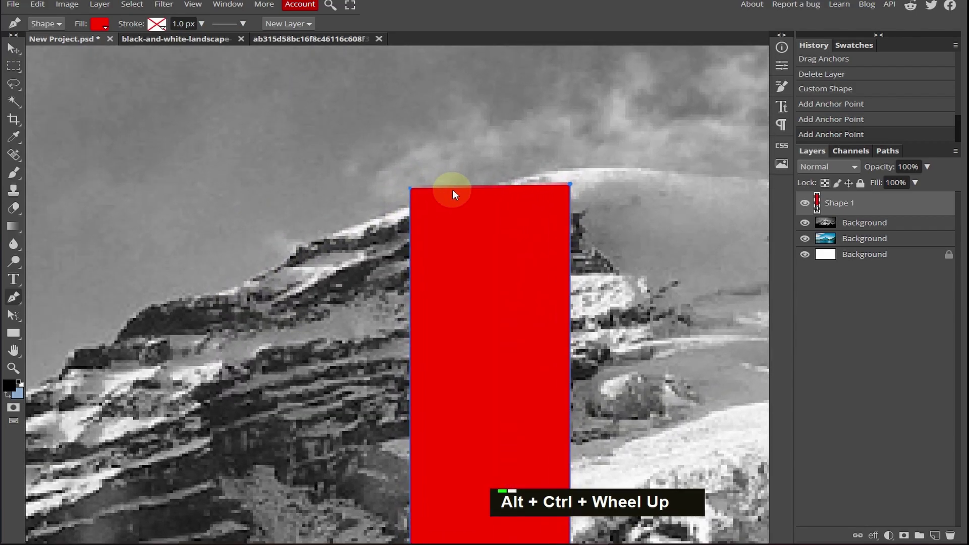
pyautogui.keyDown('shift'); pyautogui.click(411, 188); pyautogui.keyUp('shift')
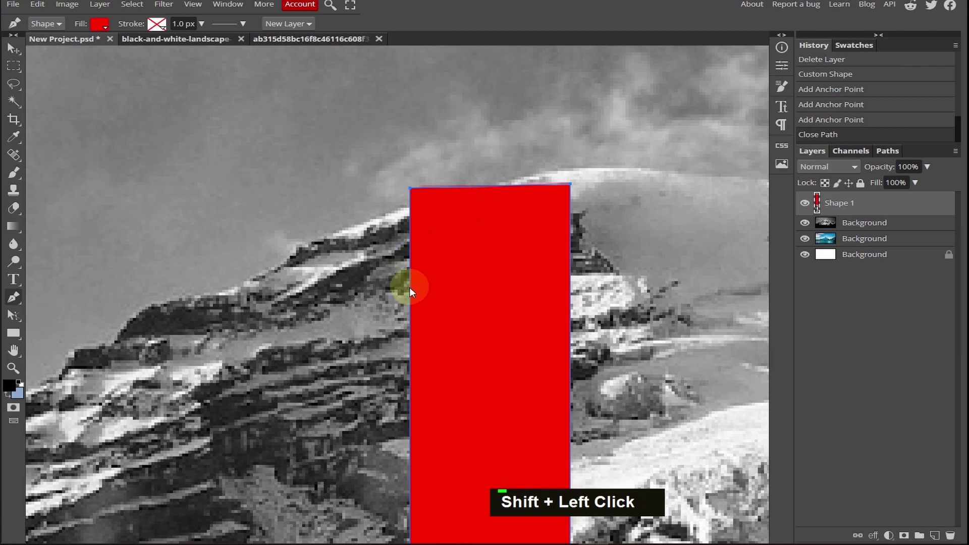
pyautogui.scroll(-4, 515, 270)
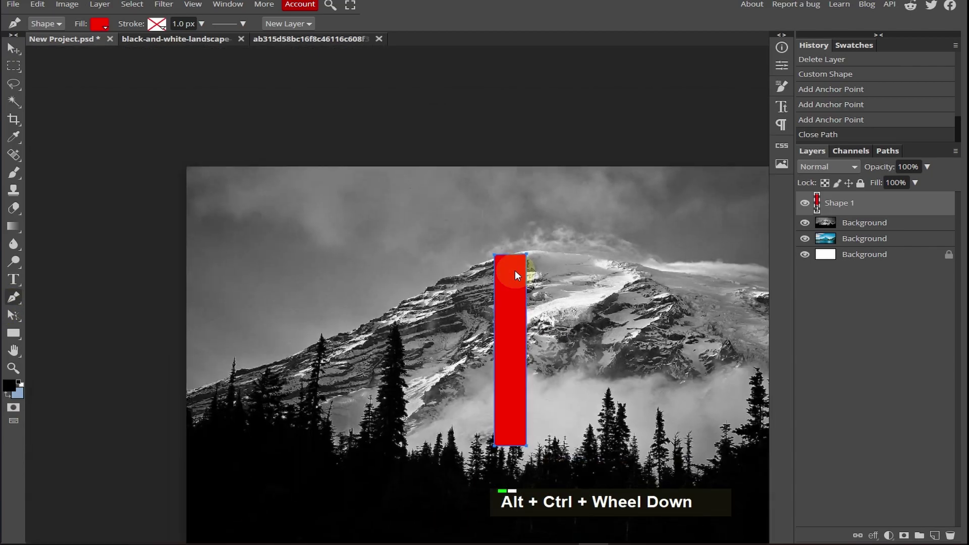
pyautogui.scroll(1, 515, 270)
pyautogui.hscroll(-2, 218, 248)
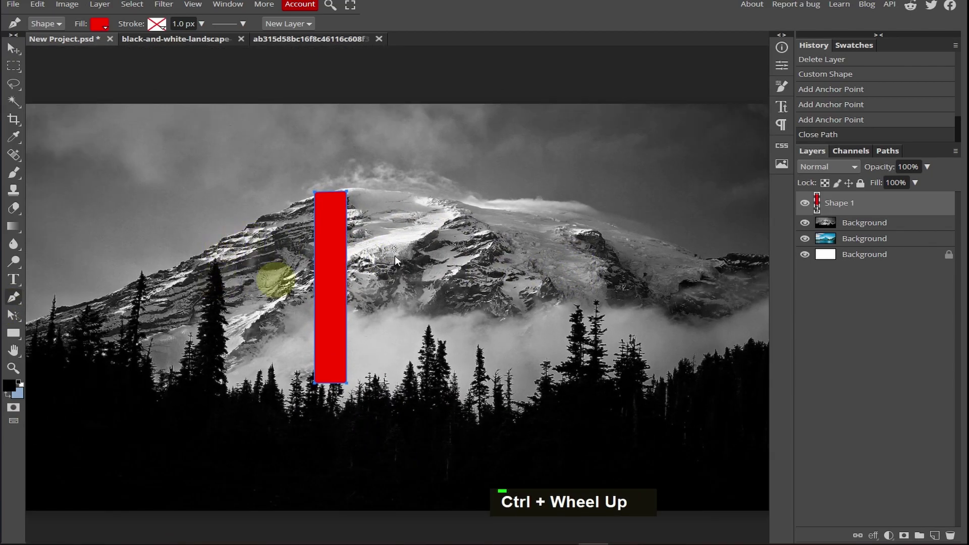
# Step: Turn the red bar path into an inverted selection and use it to mask the black-and-white layer
pyautogui.rightClick(338, 223)
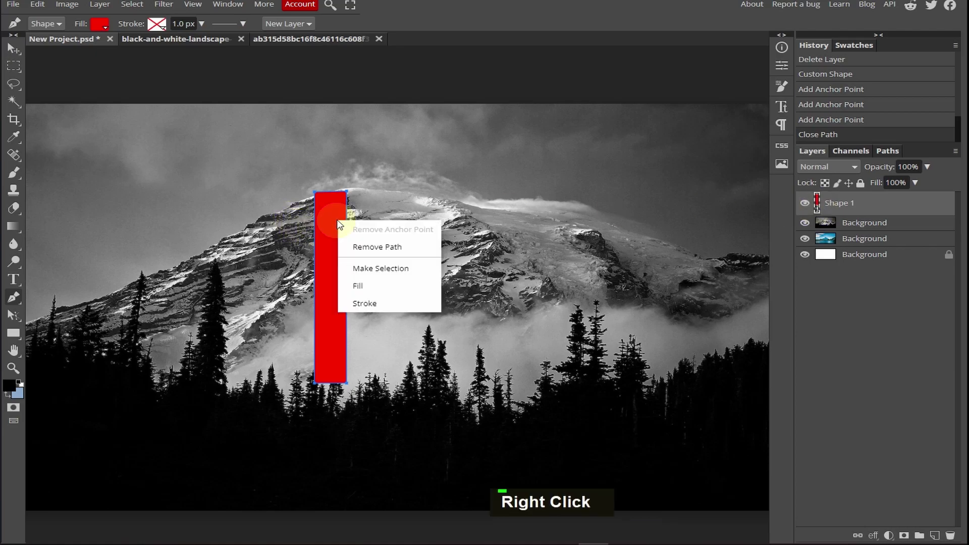
pyautogui.click(404, 263)
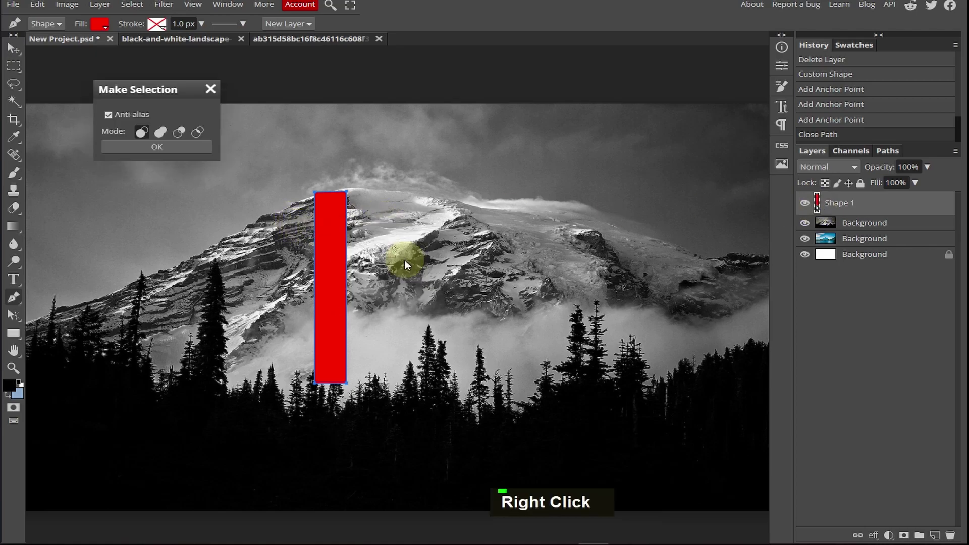
pyautogui.click(131, 144)
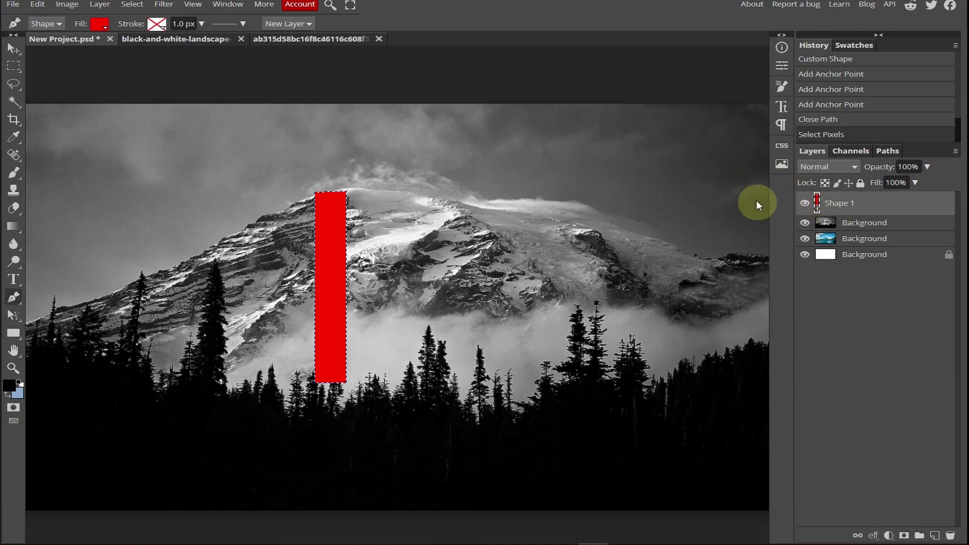
pyautogui.click(132, 4)
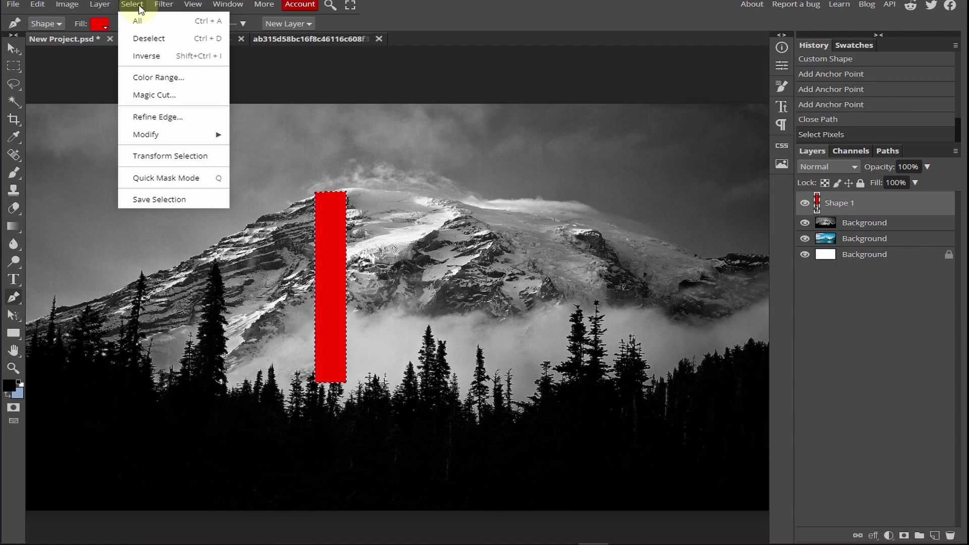
pyautogui.click(163, 63)
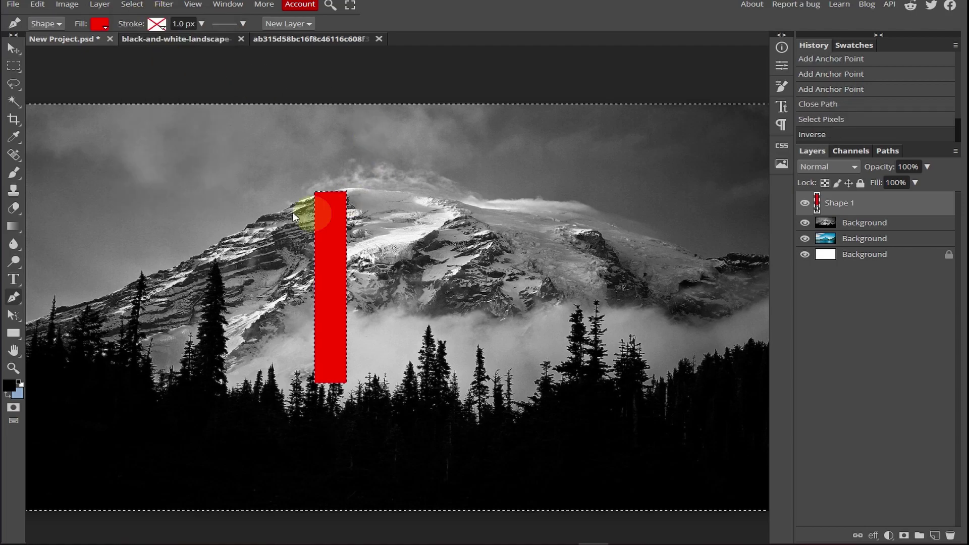
pyautogui.click(875, 223)
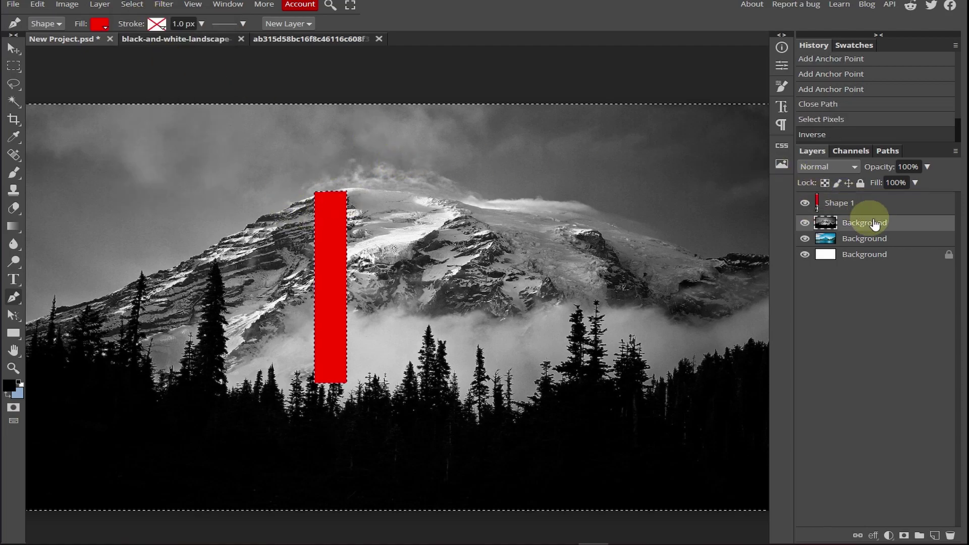
pyautogui.click(905, 536)
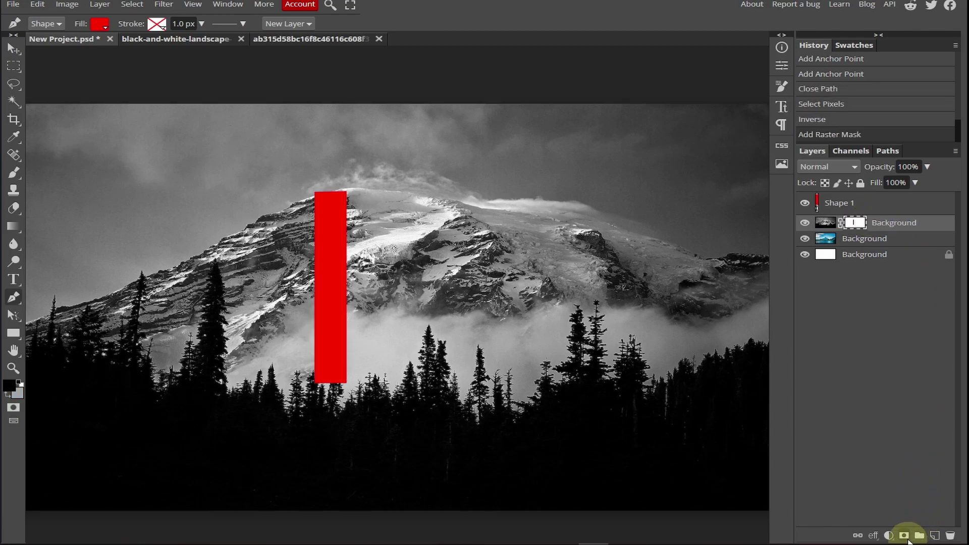
# Step: Preview with the red shape hidden, delete the layer mask, then show and select the red shape
pyautogui.click(805, 204)
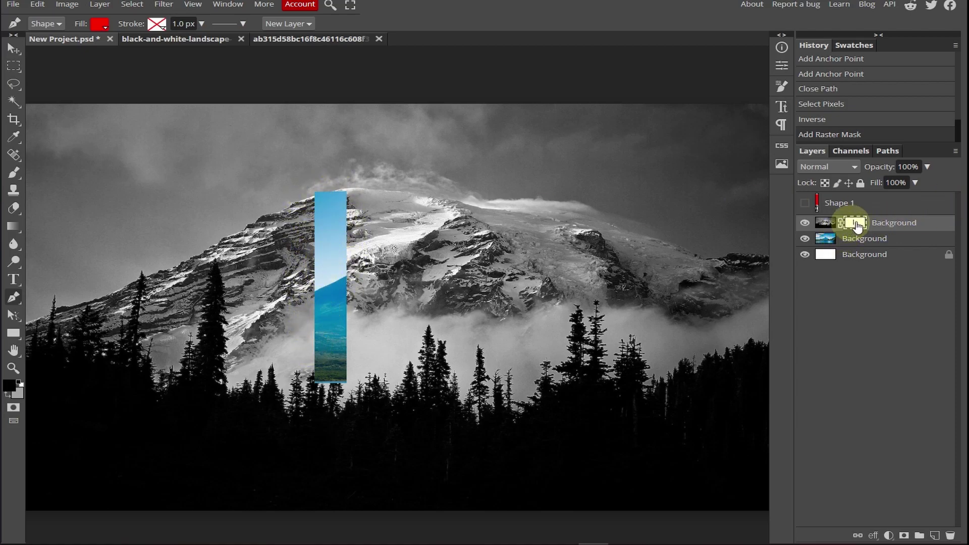
pyautogui.press('Delete')
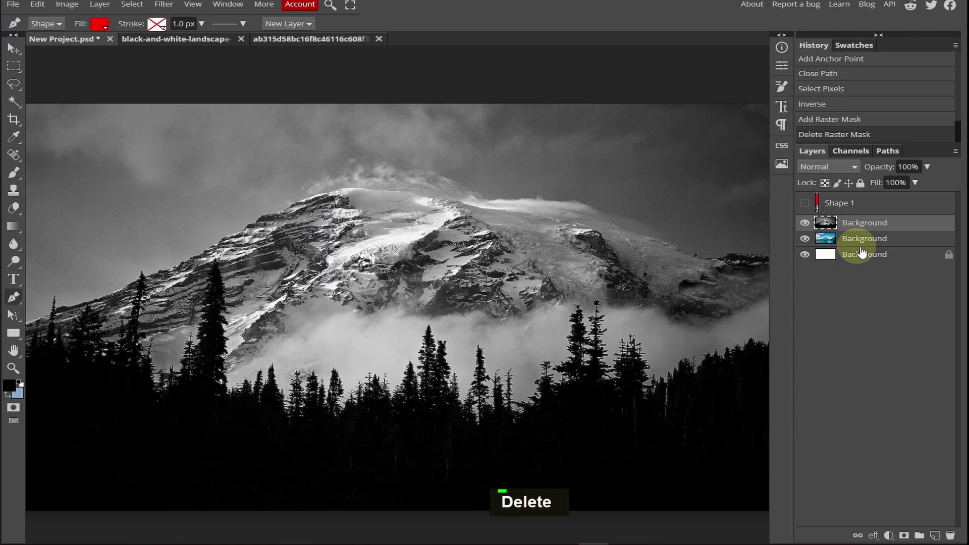
pyautogui.click(806, 203)
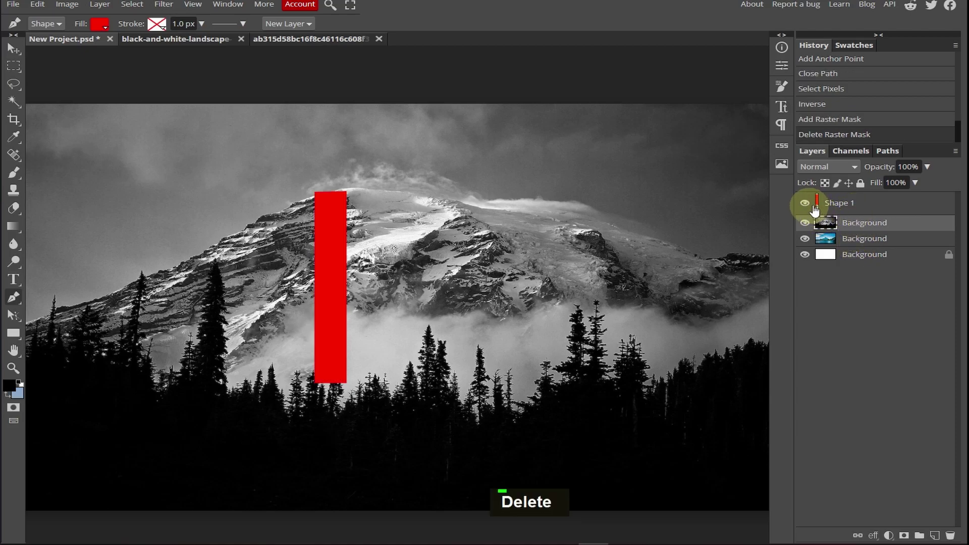
pyautogui.click(814, 206)
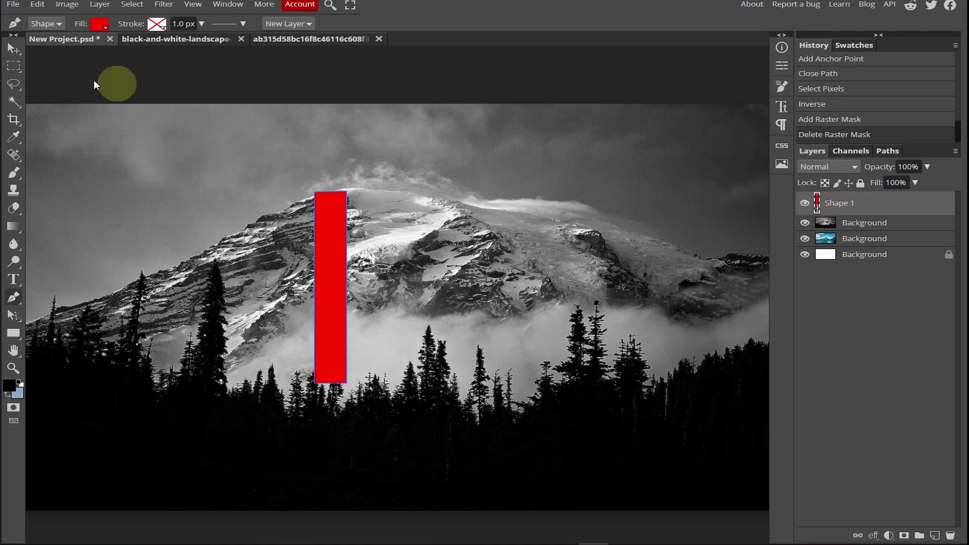
# Step: With Direct Select, drag the bar's two right-hand anchors left to make a thin strip
pyautogui.doubleClick(19, 317)
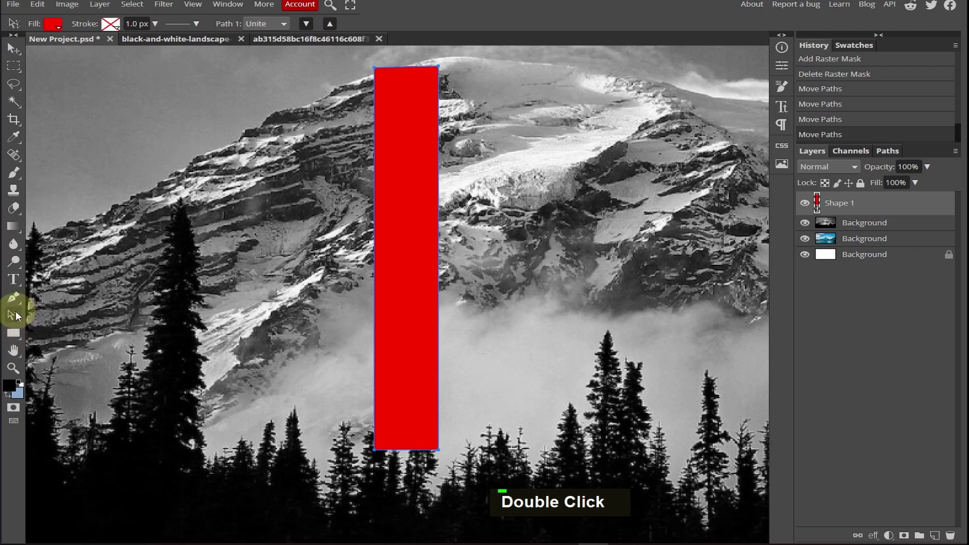
pyautogui.click(15, 314)
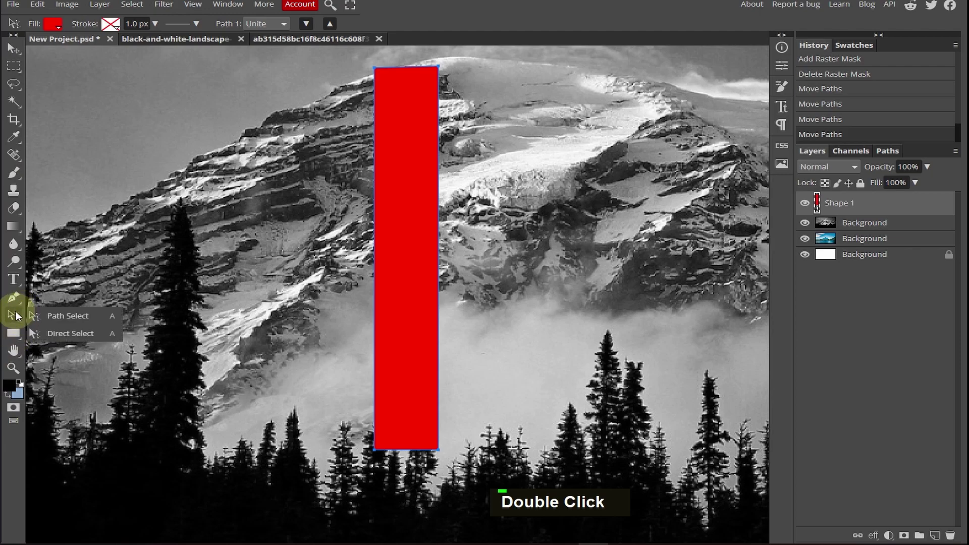
pyautogui.click(65, 335)
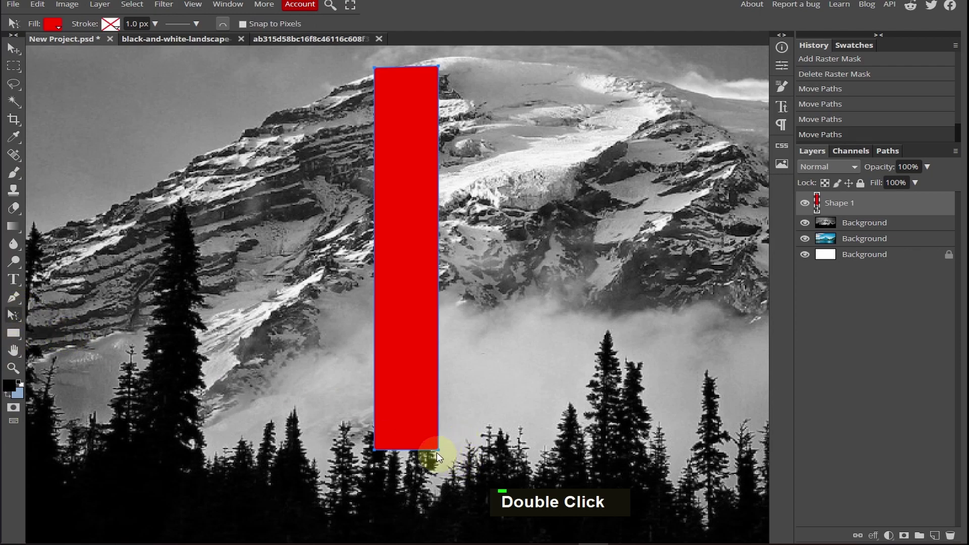
pyautogui.moveTo(437, 449); pyautogui.dragTo(390, 449)
pyautogui.moveTo(438, 67); pyautogui.dragTo(390, 66)
# Step: Convert the thin bar path to an inverted selection and add it as a mask on the black-and-white layer
pyautogui.rightClick(386, 203)
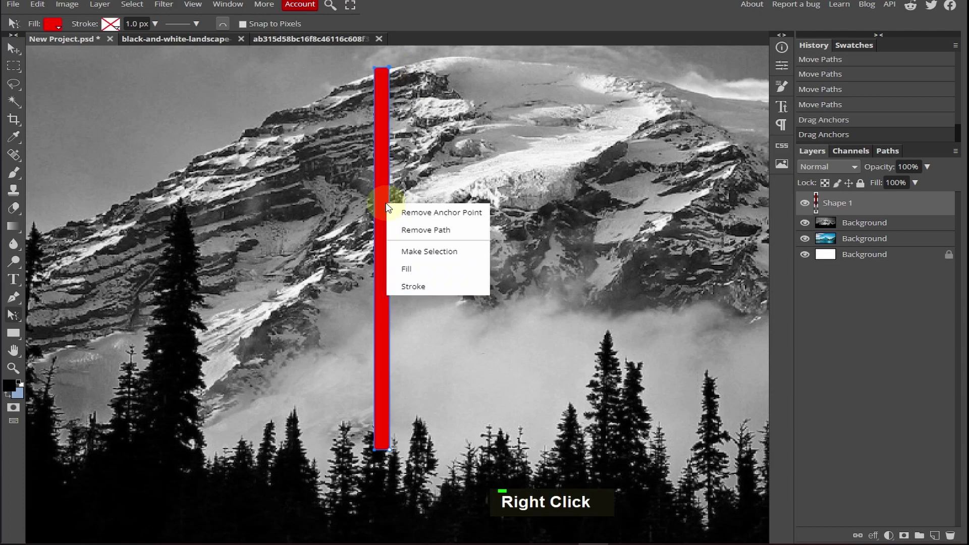
pyautogui.click(422, 252)
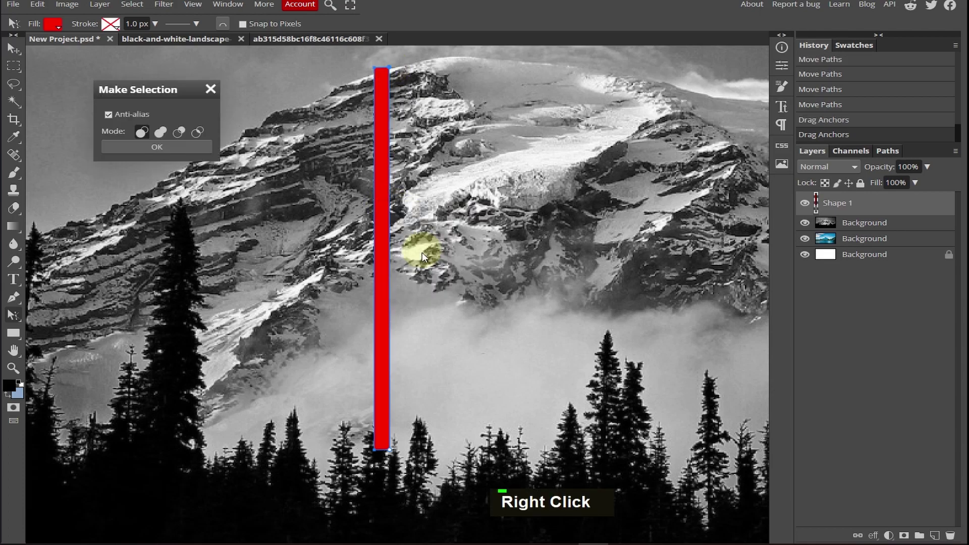
pyautogui.click(142, 147)
pyautogui.click(130, 4)
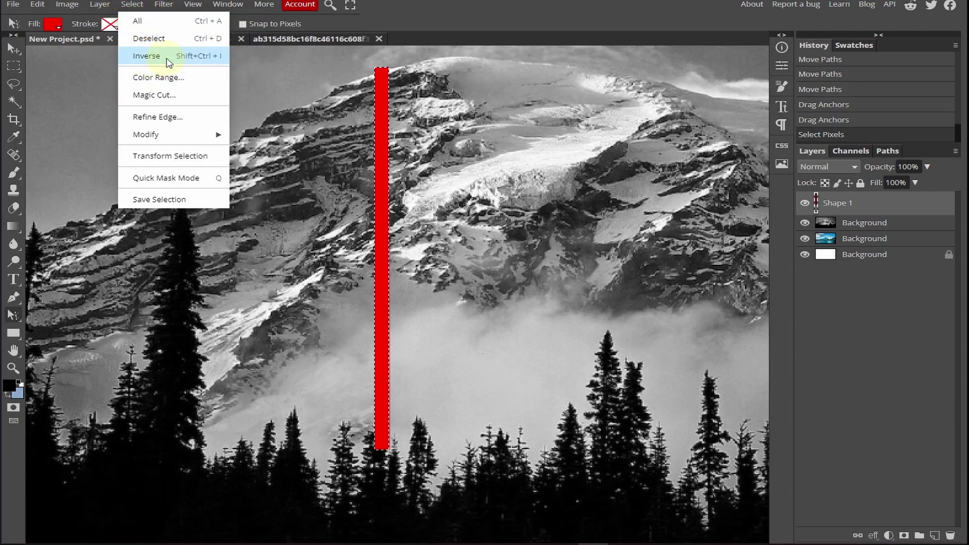
pyautogui.click(168, 57)
pyautogui.click(859, 223)
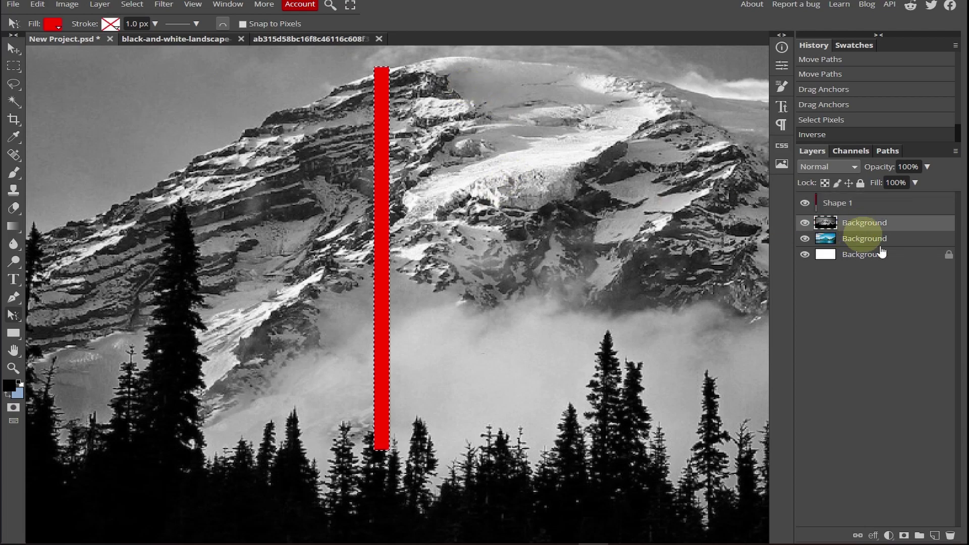
pyautogui.click(903, 536)
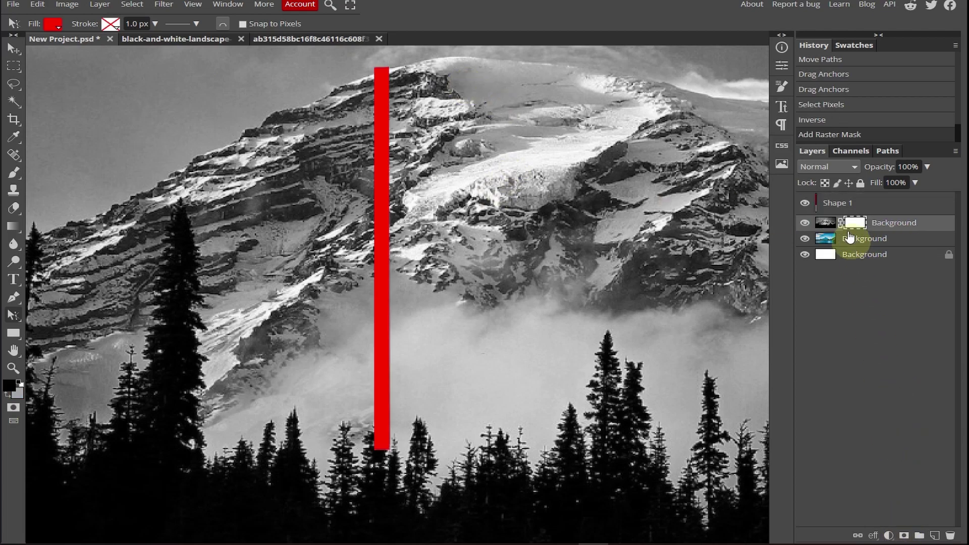
pyautogui.click(806, 204)
pyautogui.keyDown('ctrl'); pyautogui.keyDown('alt'); pyautogui.scroll(-3, 480, 199); pyautogui.keyUp('alt'); pyautogui.keyUp('ctrl')
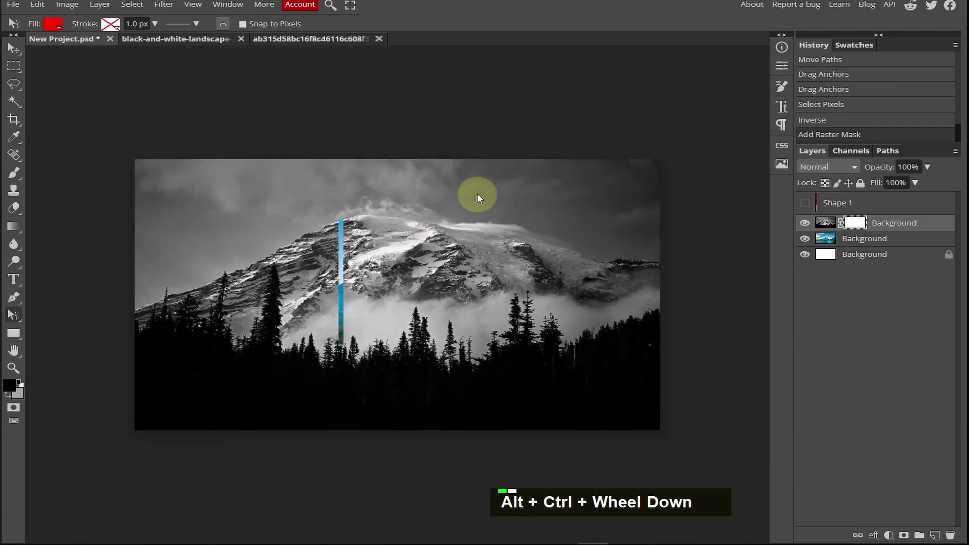
pyautogui.keyDown('ctrl'); pyautogui.keyDown('alt'); pyautogui.scroll(3, 334, 239); pyautogui.keyUp('alt'); pyautogui.keyUp('ctrl')
pyautogui.scroll(-5, 355, 194)
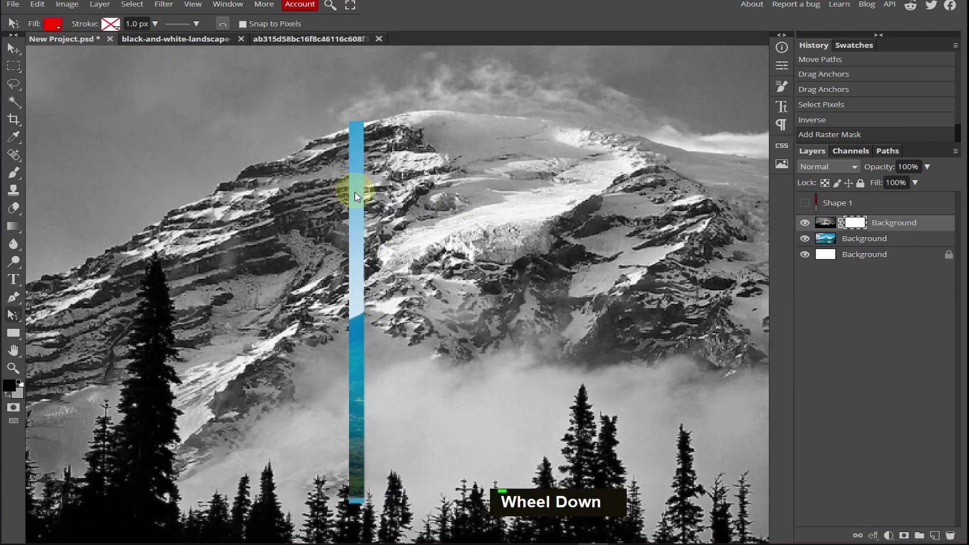
pyautogui.scroll(5, 360, 277)
pyautogui.keyDown('ctrl'); pyautogui.keyDown('alt'); pyautogui.scroll(-3, 353, 241); pyautogui.keyUp('alt'); pyautogui.keyUp('ctrl')
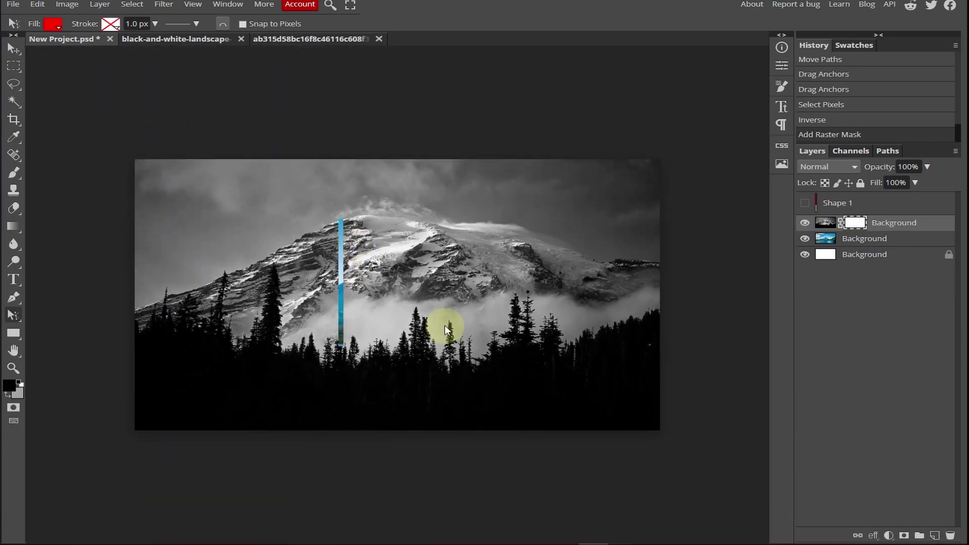